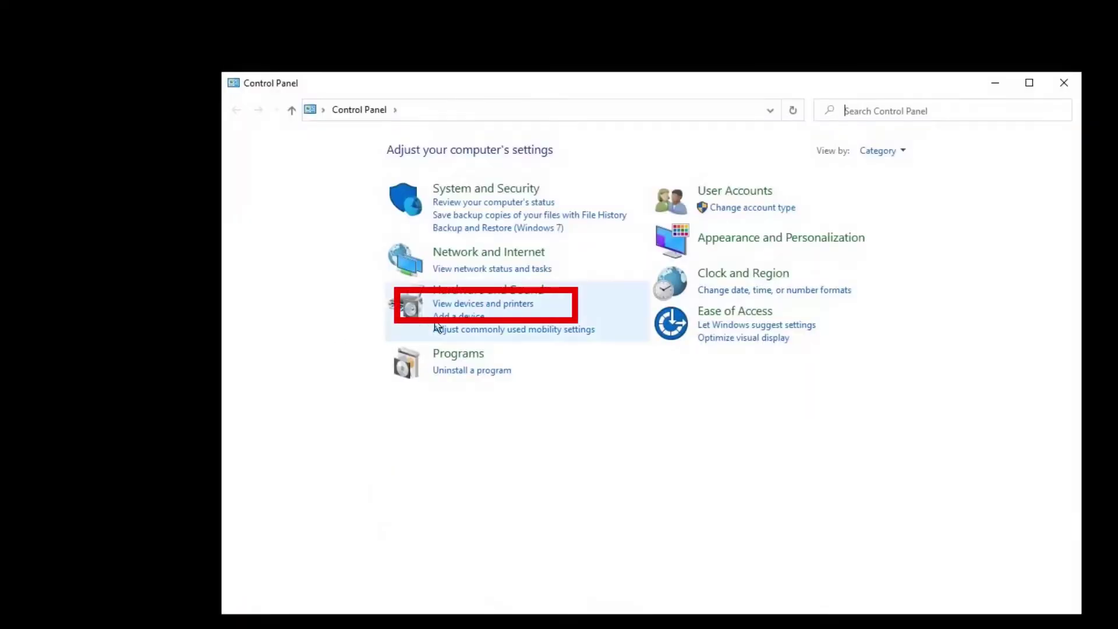
Step: Cancel all documents in the Brother MFC-J4510DW queue and turn off Use Printer Offline
click(534, 304)
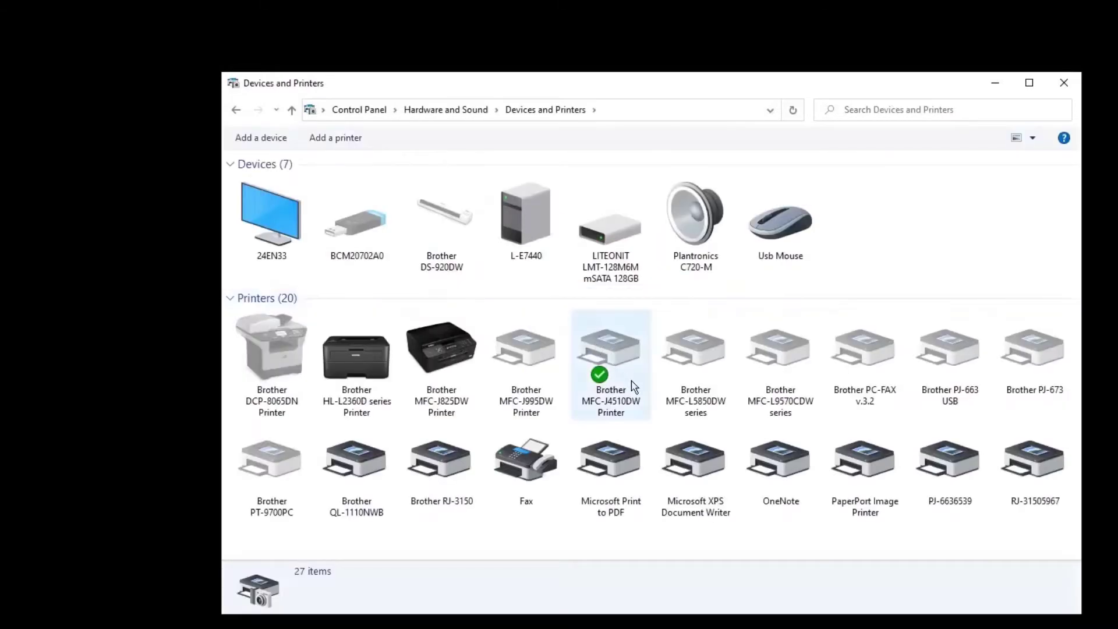
right_click(633, 386)
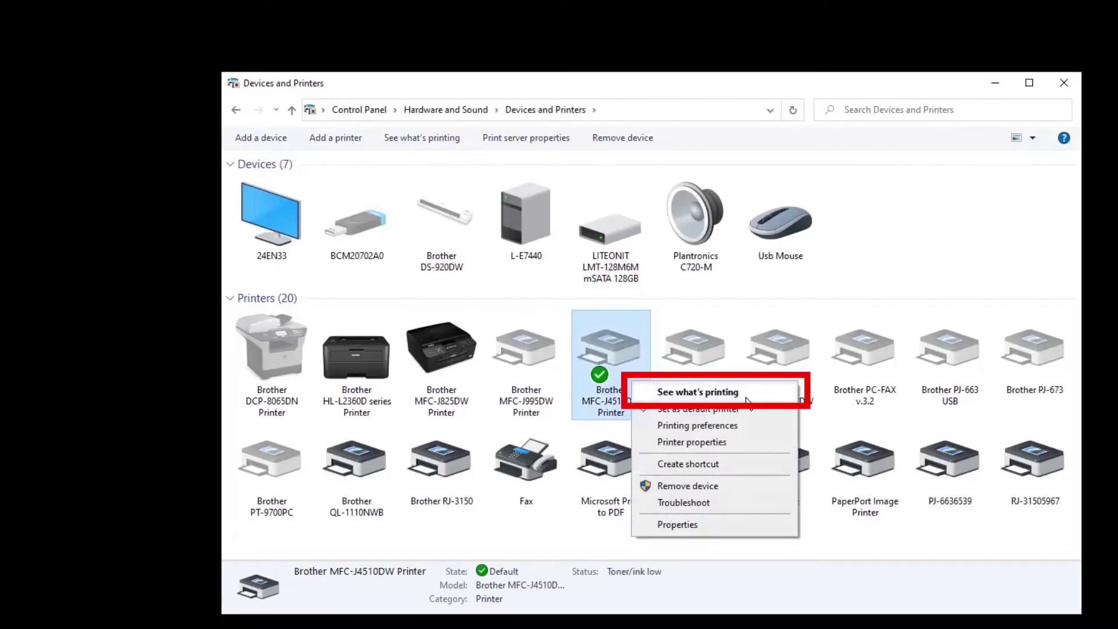
click(747, 397)
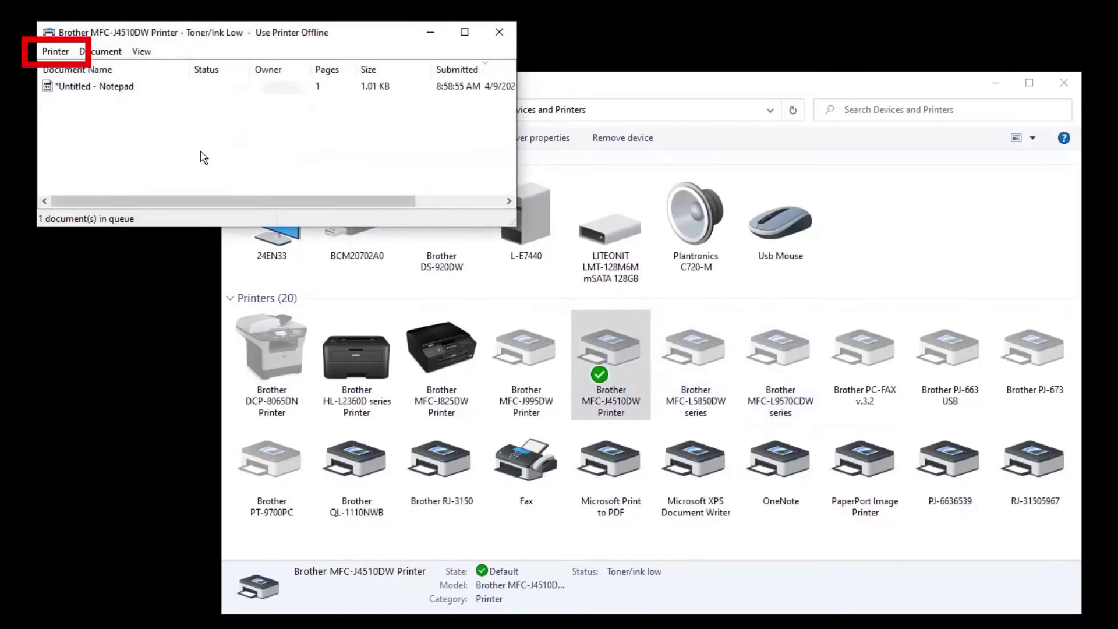
click(71, 54)
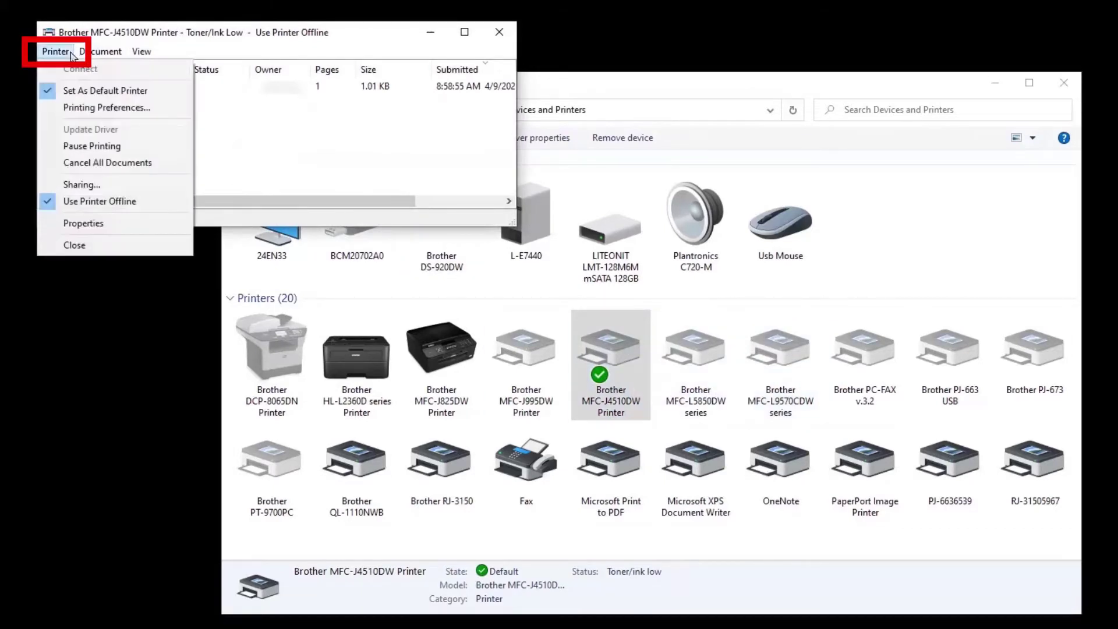
click(155, 167)
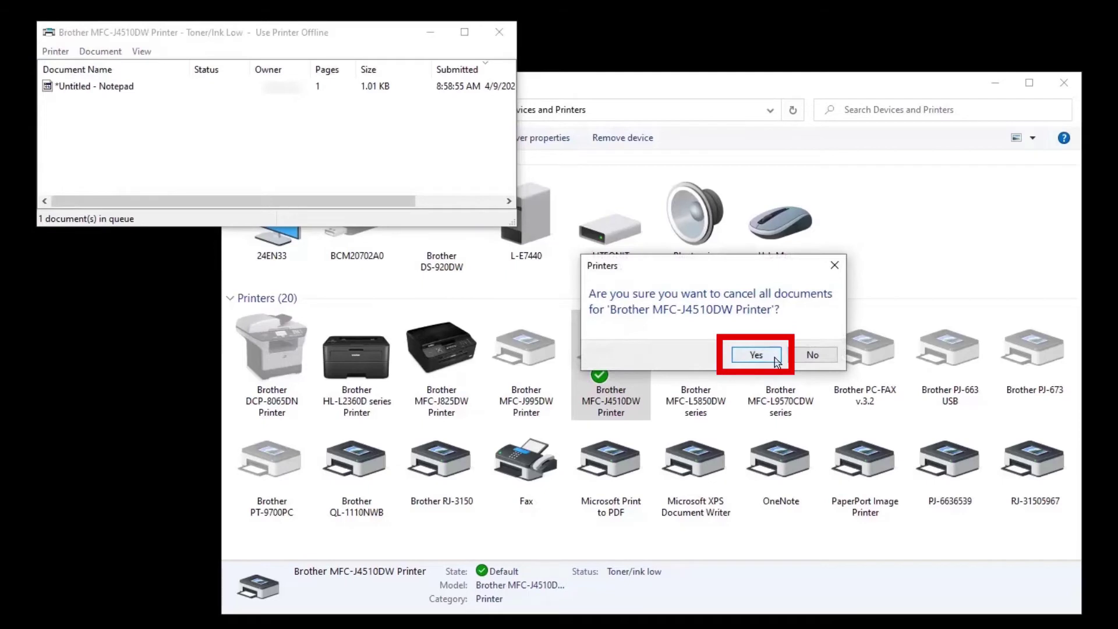
click(757, 355)
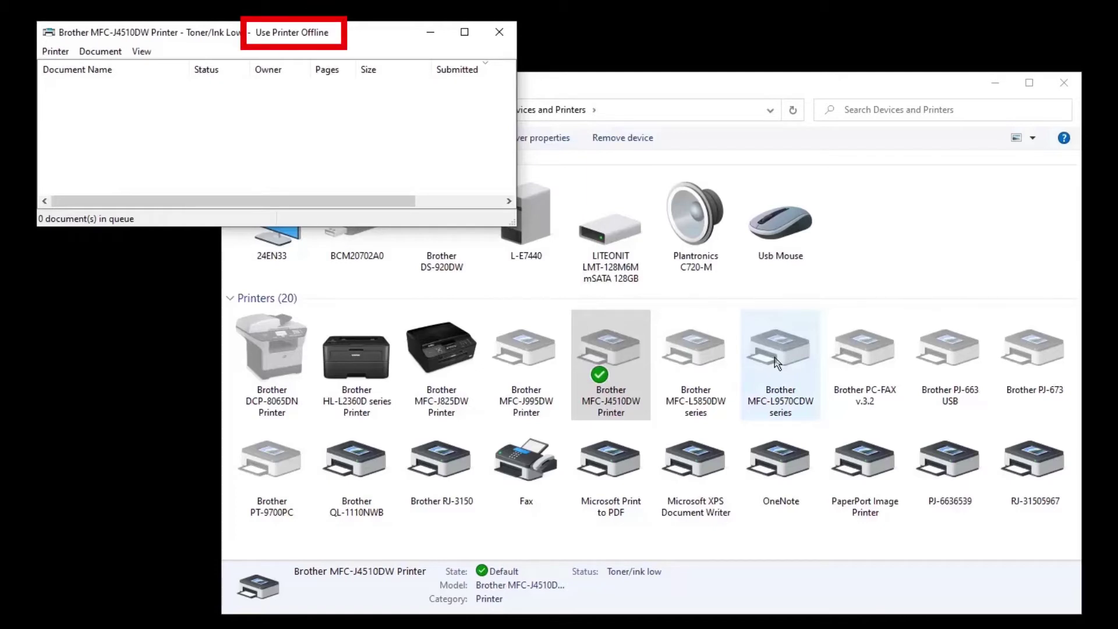
click(70, 56)
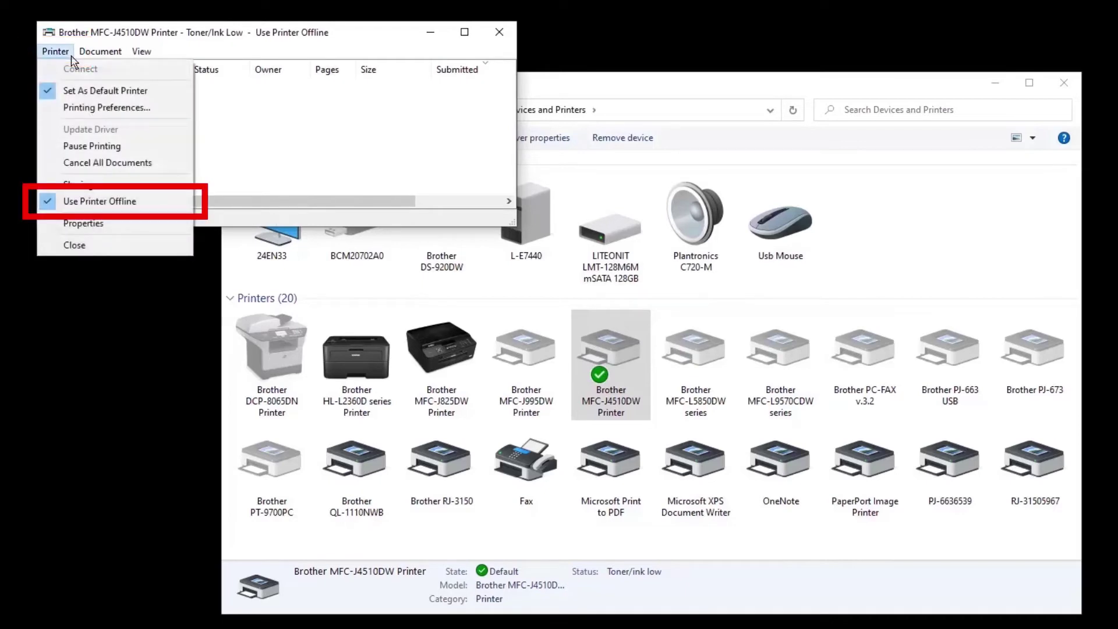
click(140, 202)
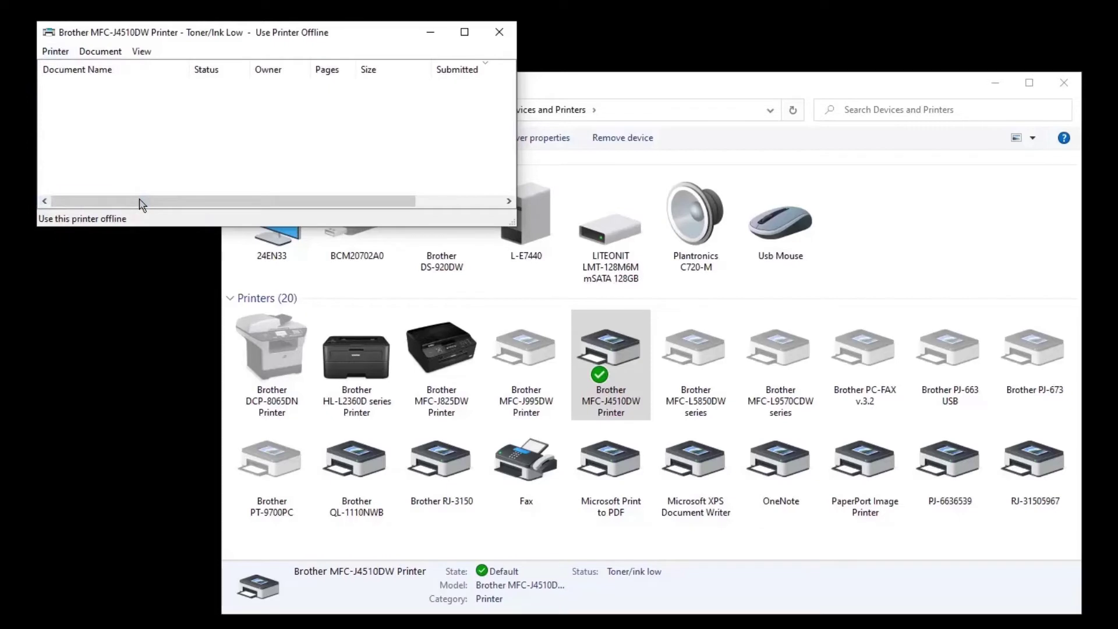
Step: Reopen the Brother MFC-J4510DW queue, cancel all documents again, and close the queue
click(500, 32)
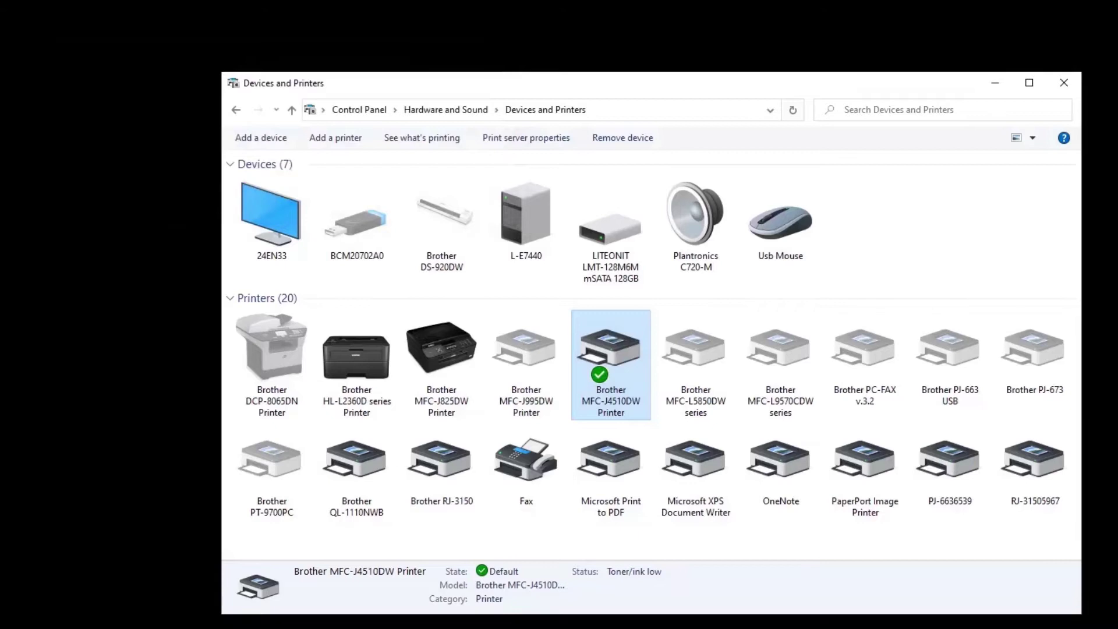
right_click(631, 381)
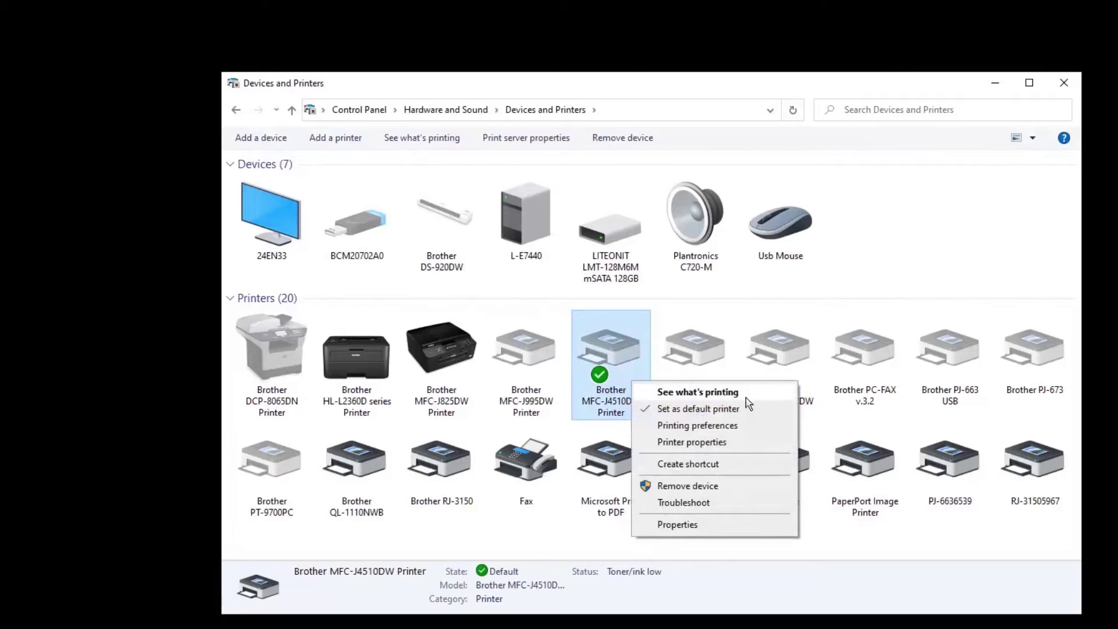
click(746, 400)
click(71, 52)
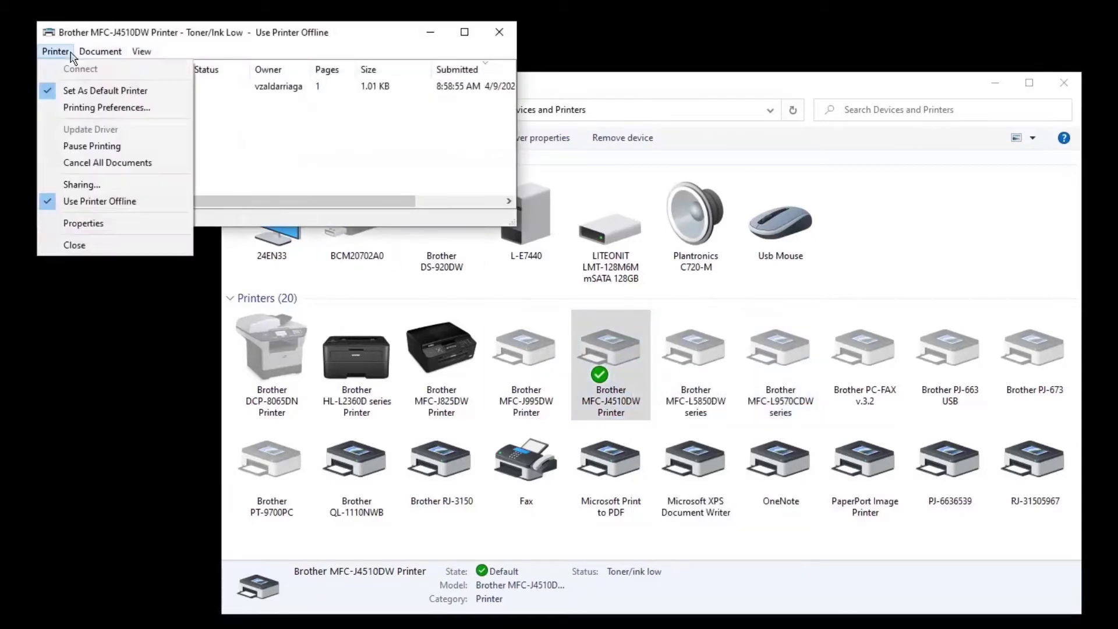
click(154, 164)
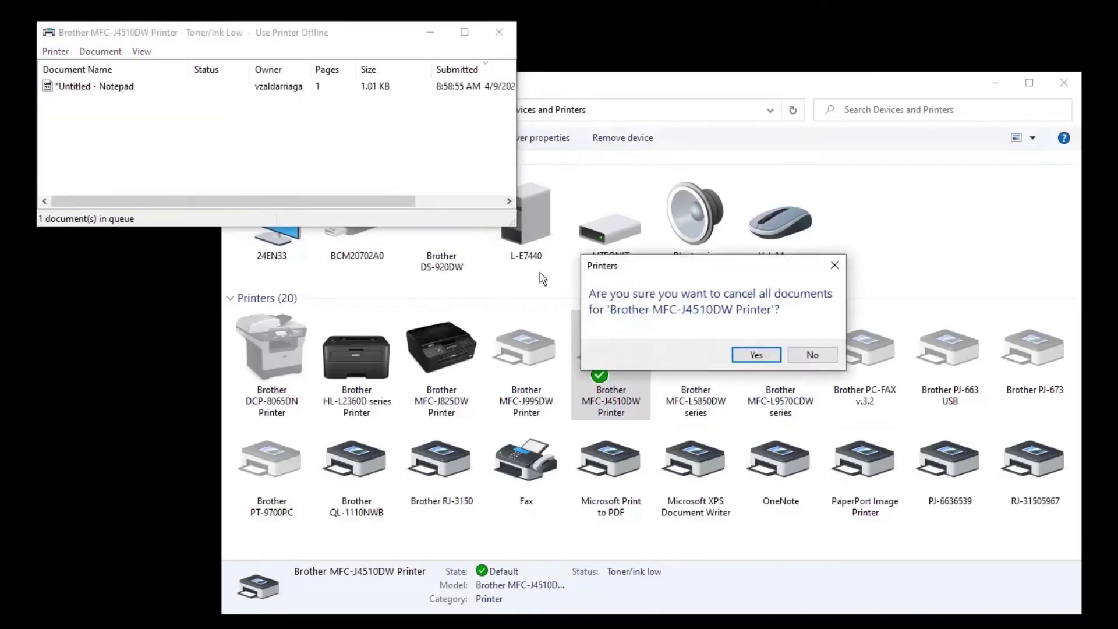
click(757, 355)
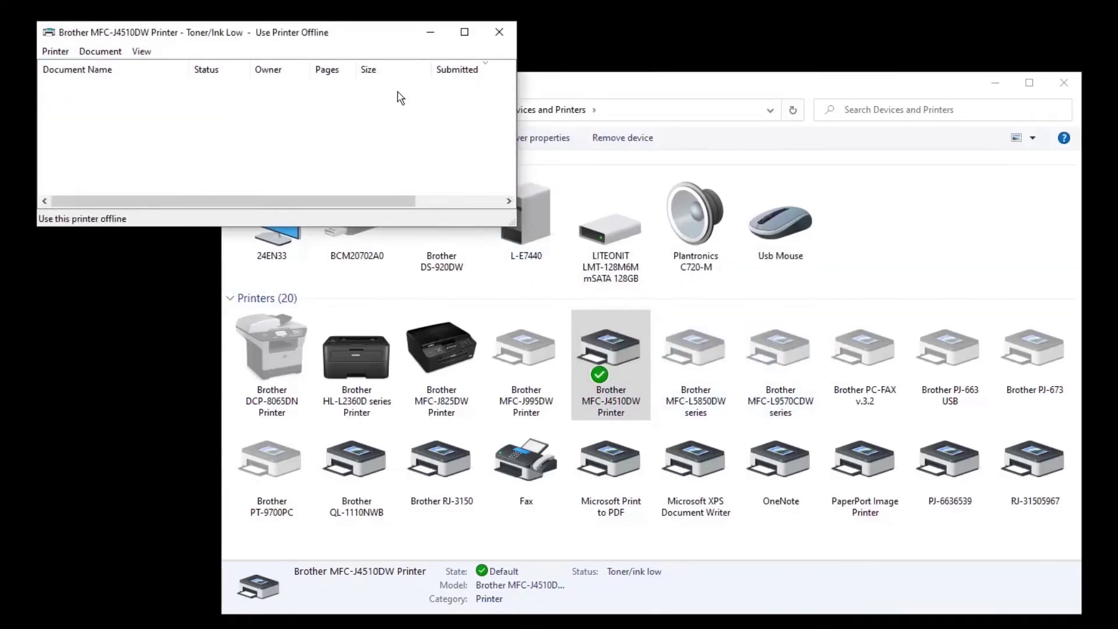
click(500, 34)
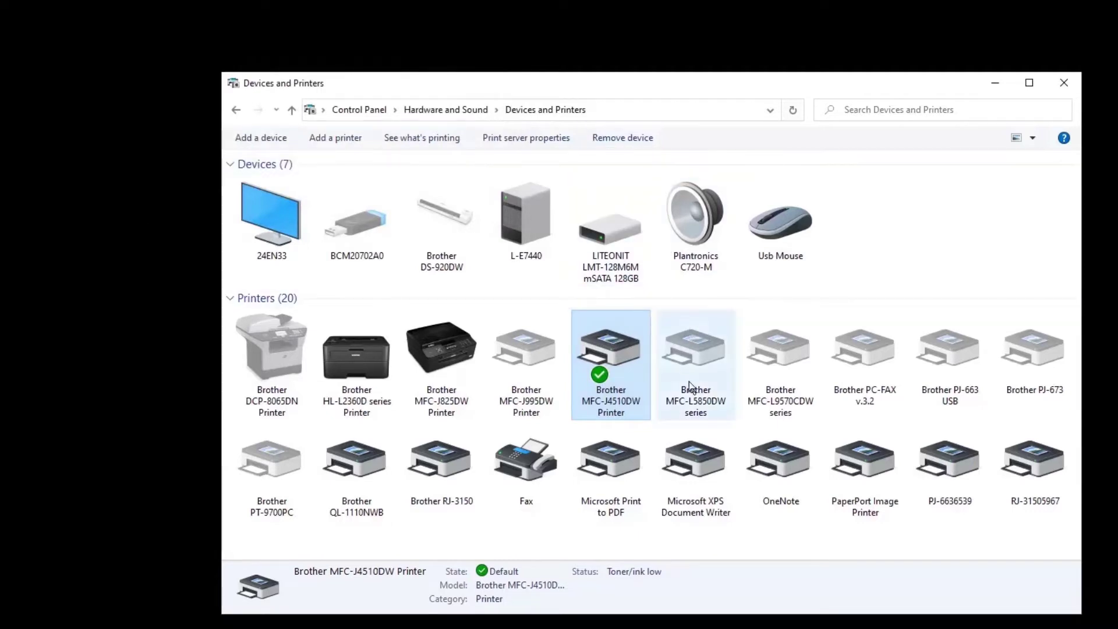
Step: Remove the Brother MFC-J4510DW printer, then select the Brother MFC-L5850DW series printer
right_click(641, 420)
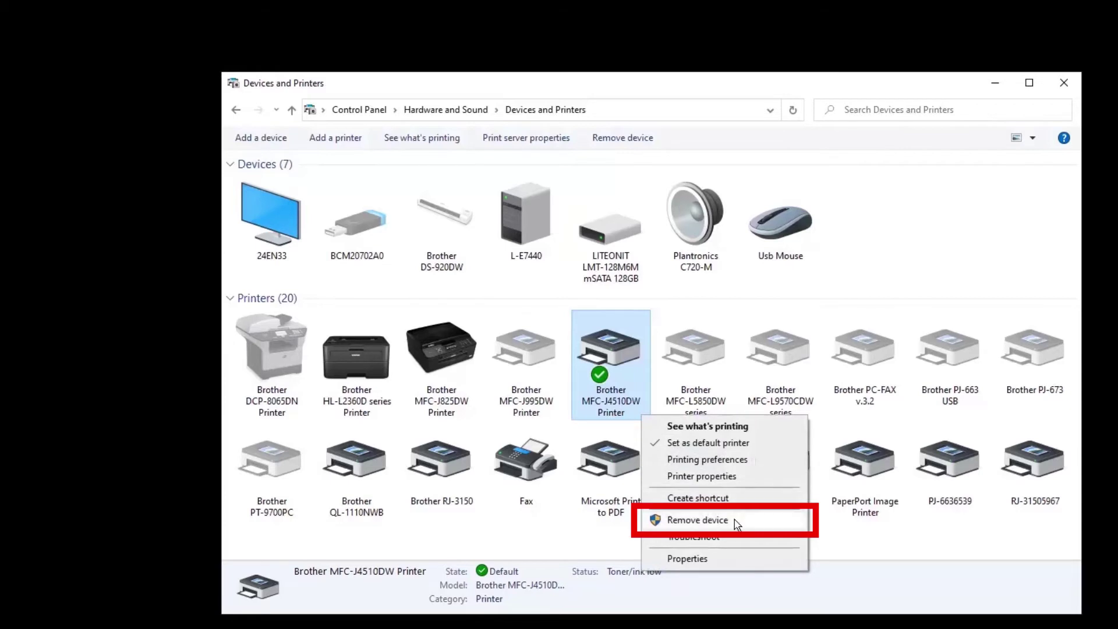
click(698, 520)
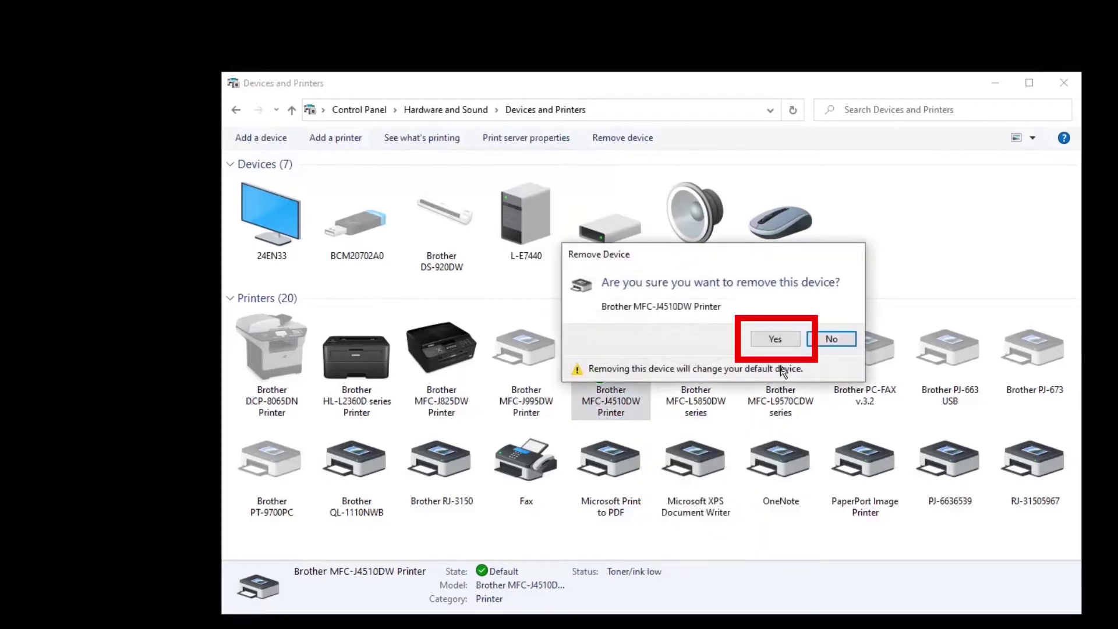
click(793, 342)
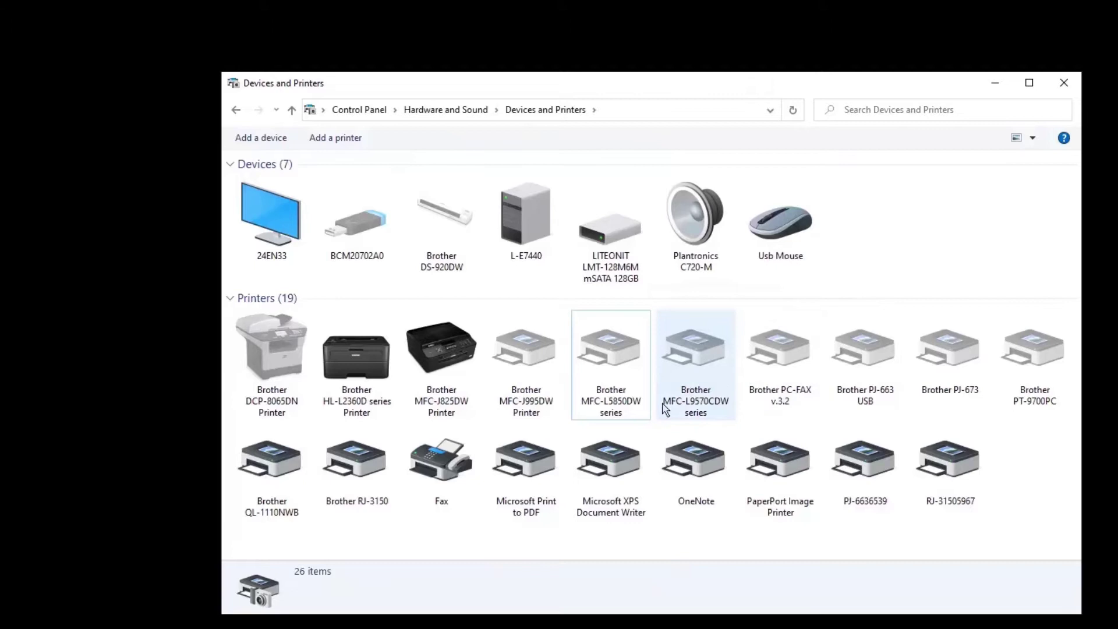
click(643, 418)
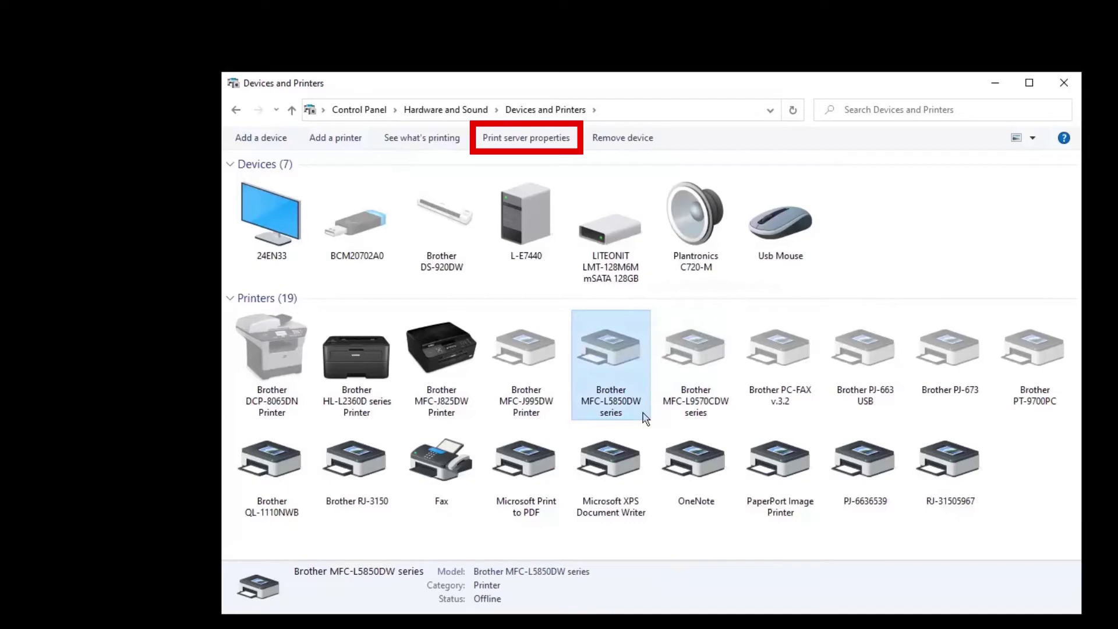
Step: In Print Server Properties, try removing only the MFC-J4510DW driver; Windows reports it in use
click(569, 145)
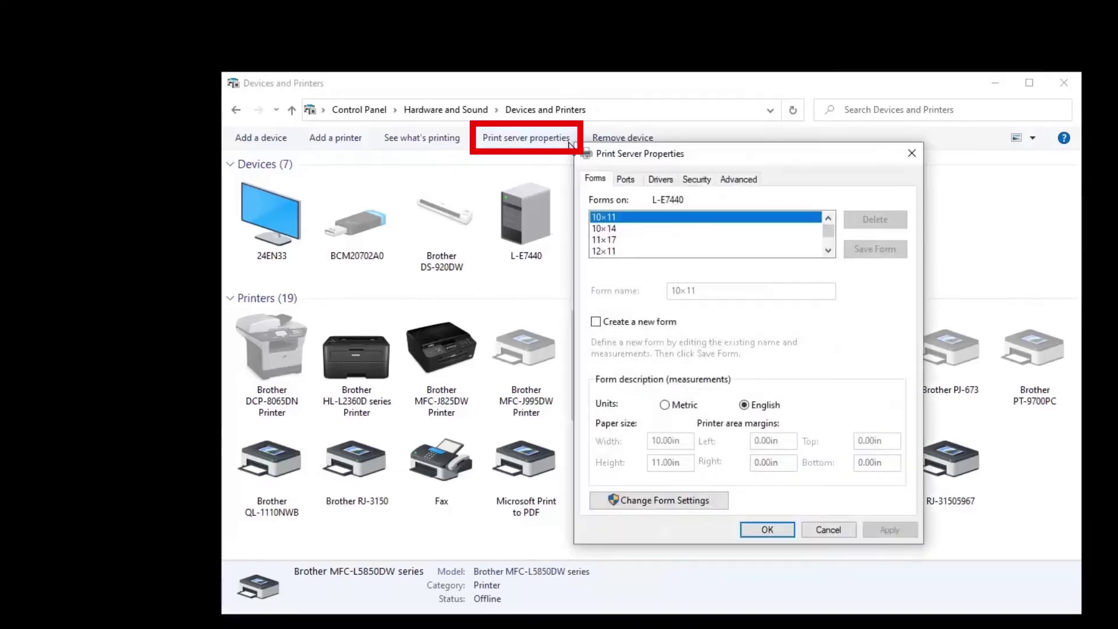
click(675, 184)
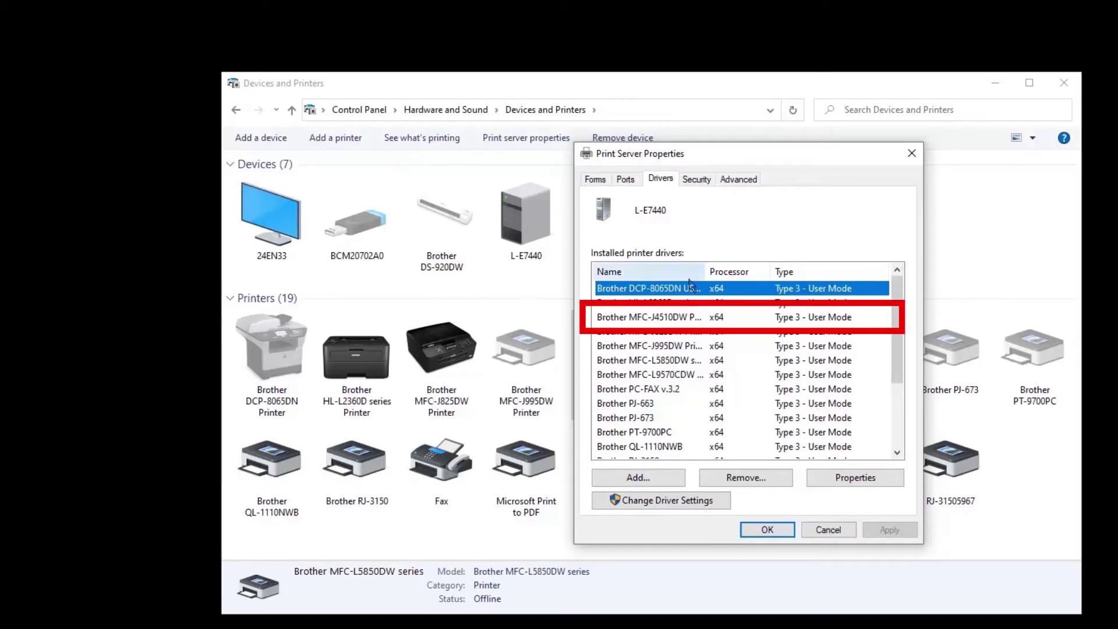
click(700, 322)
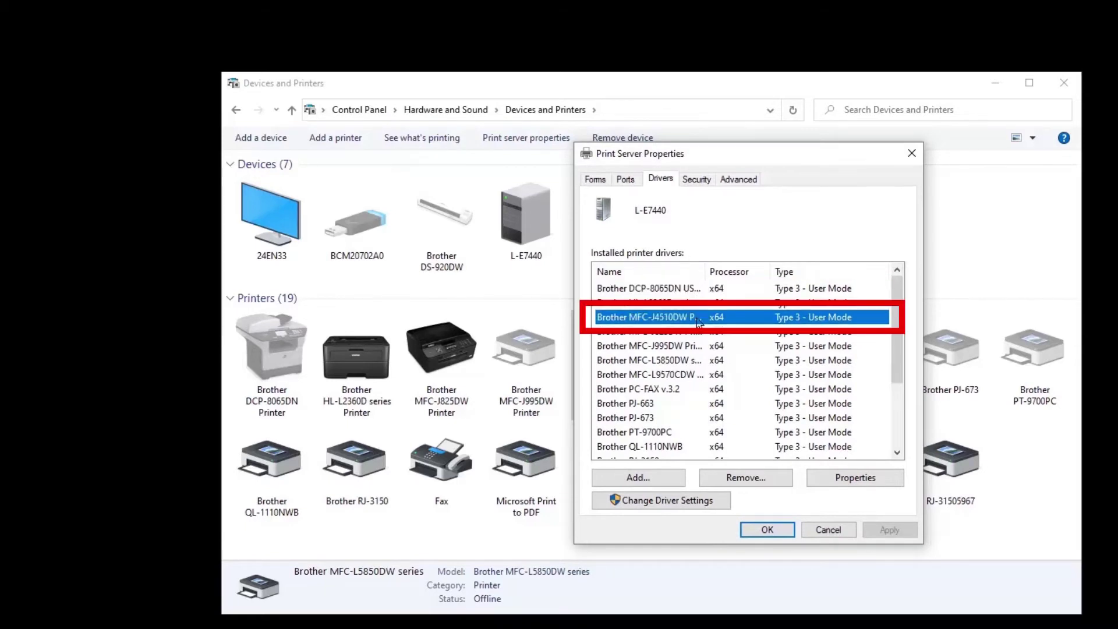
click(790, 481)
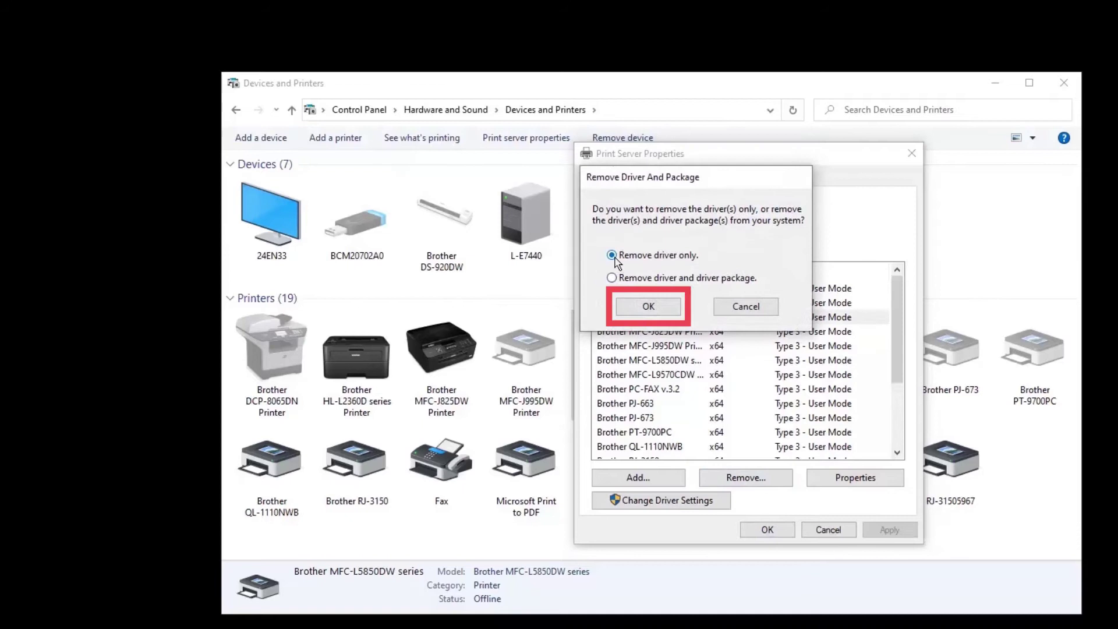
click(672, 314)
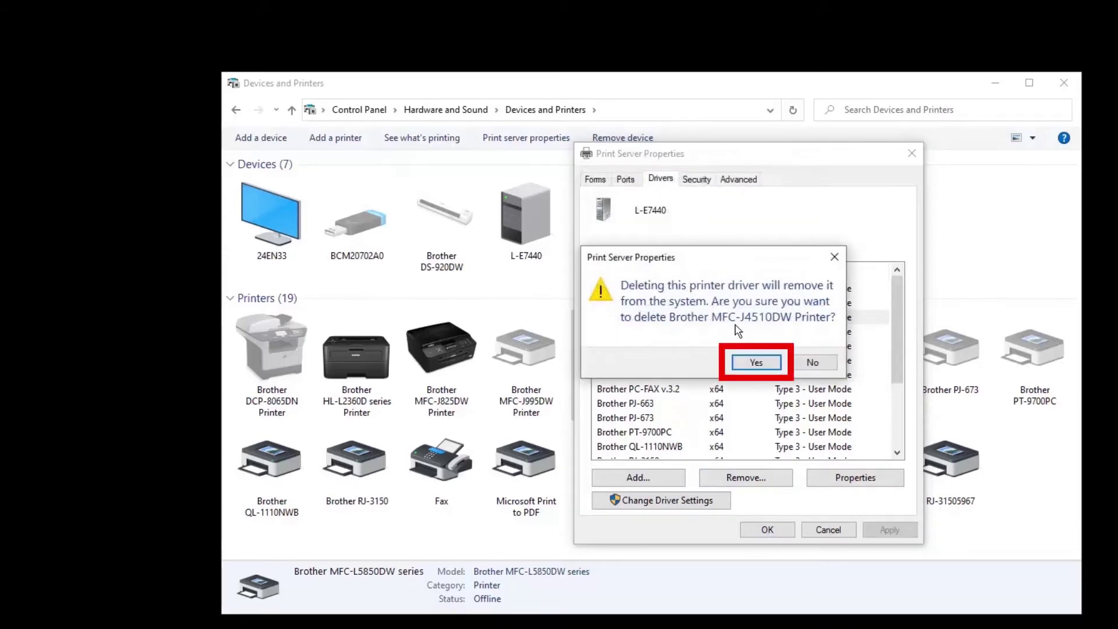
click(777, 370)
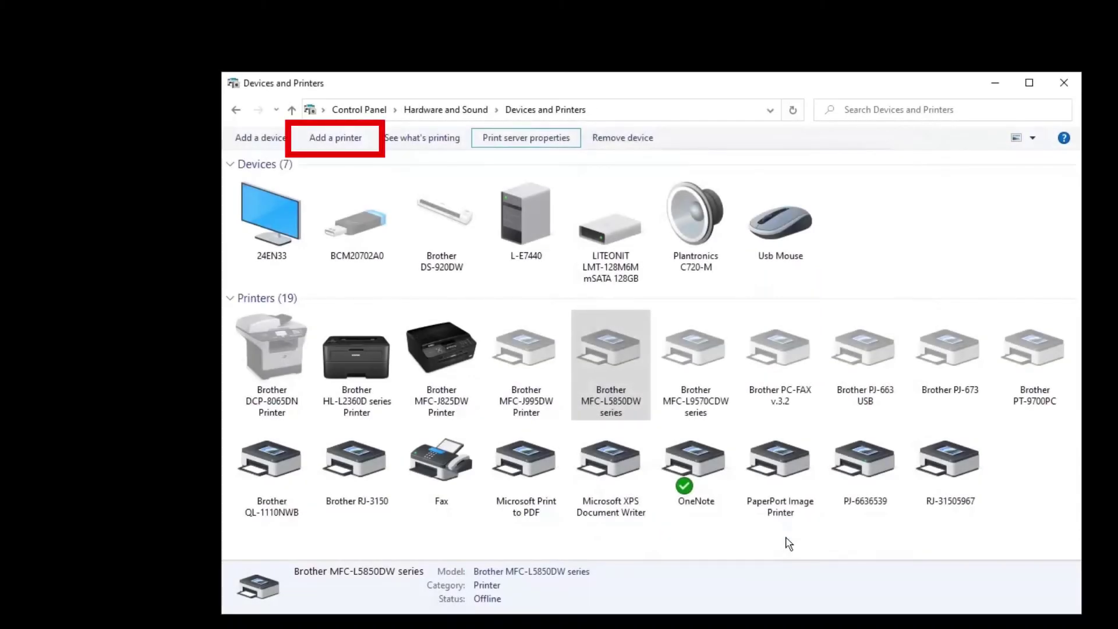
Step: Add the unlisted MFC-J4510DW printer, keeping its current driver and default name
click(364, 143)
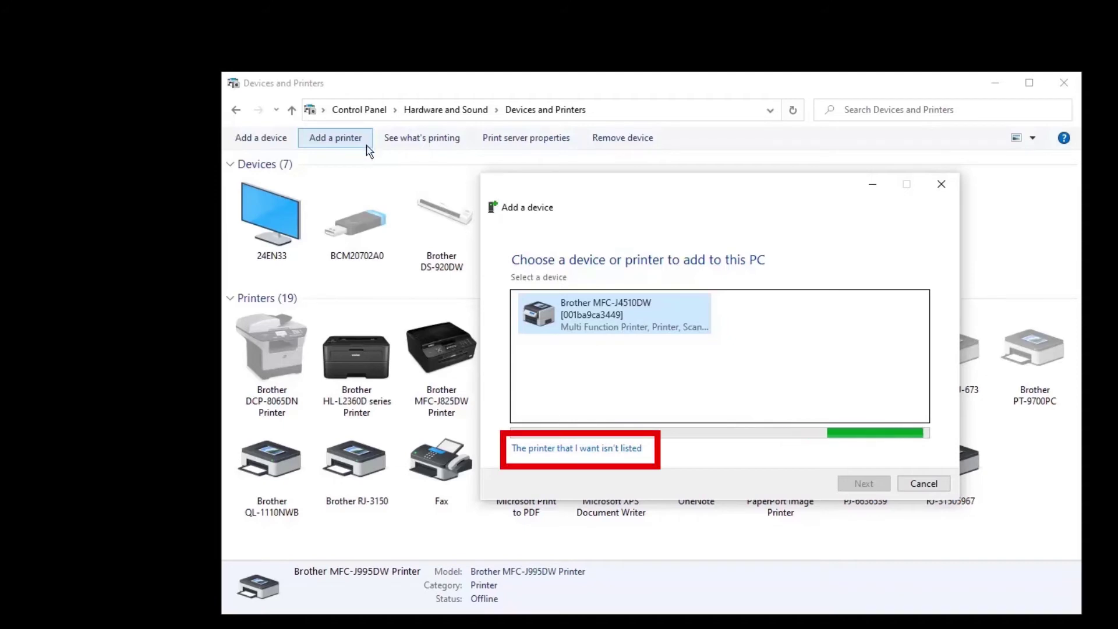
click(643, 448)
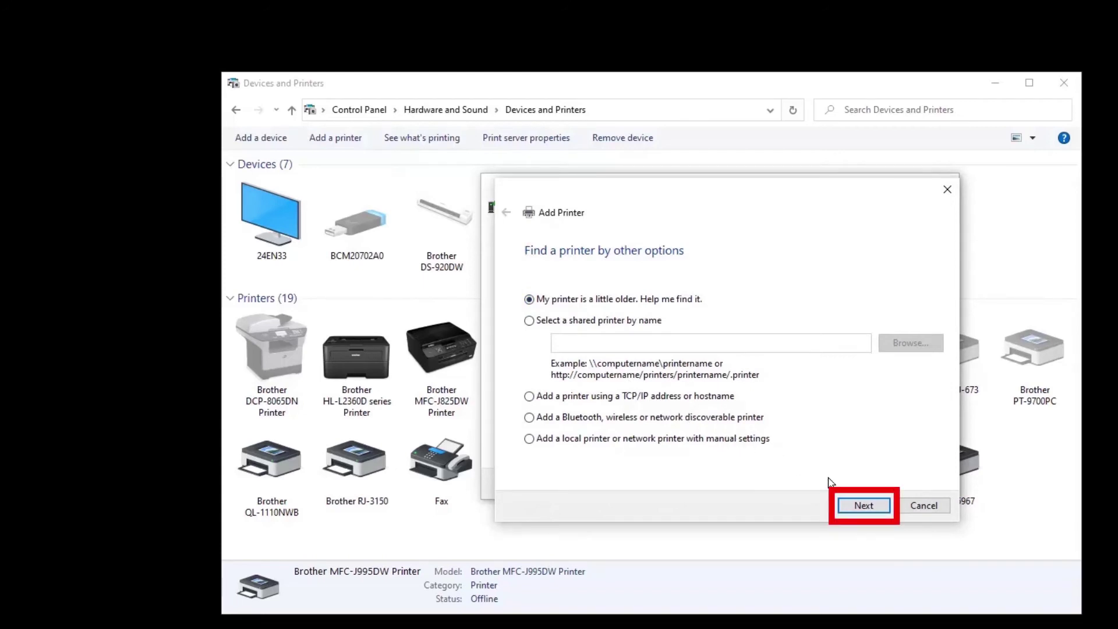
click(881, 512)
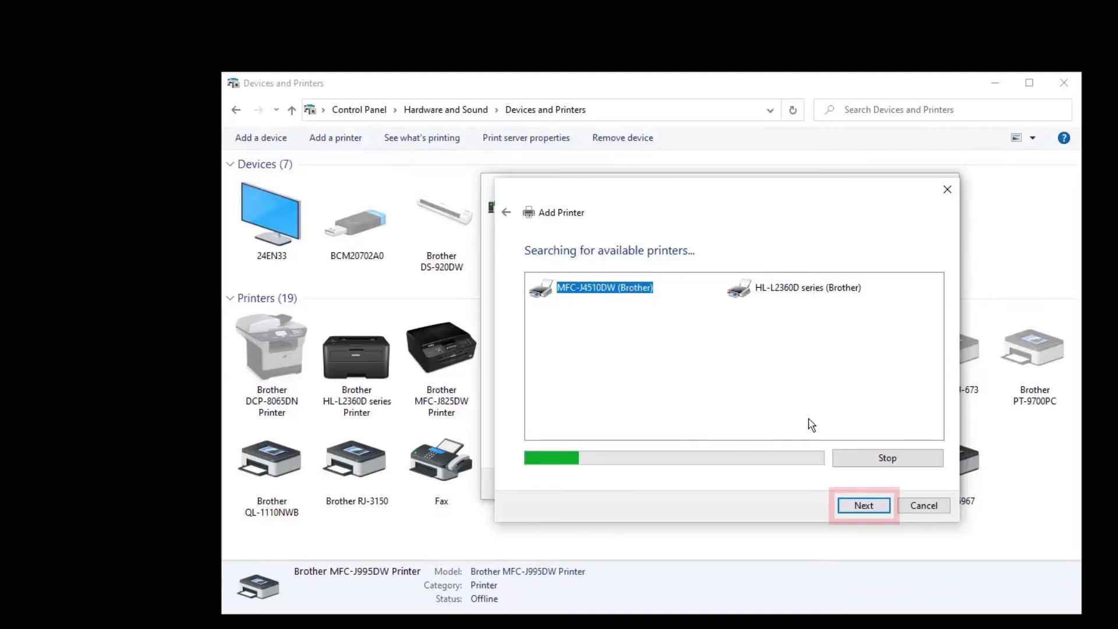
click(885, 511)
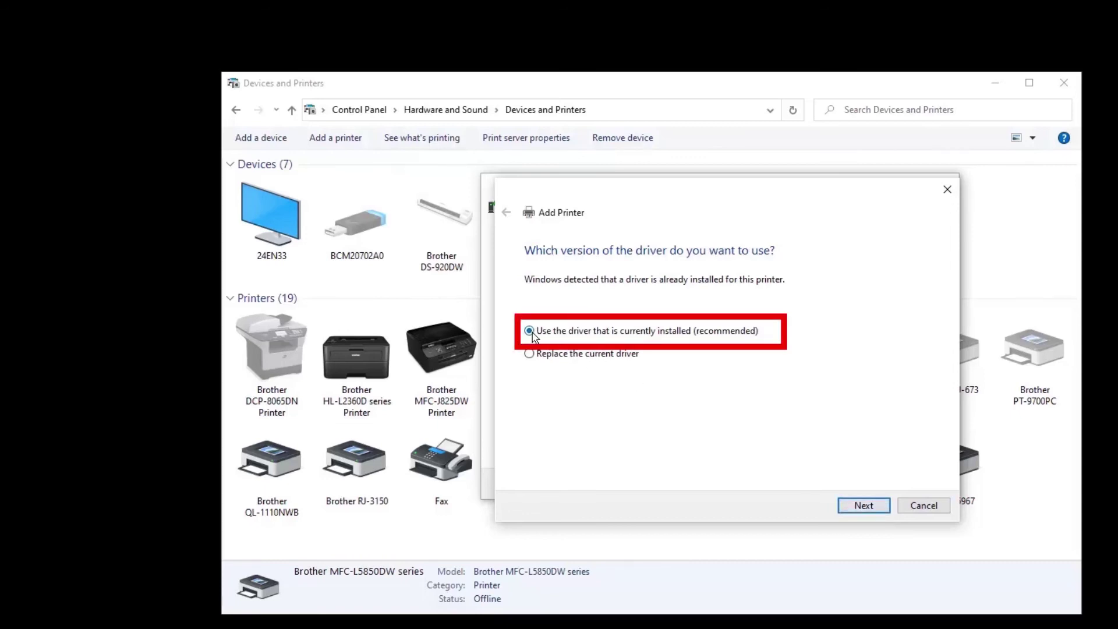
click(887, 513)
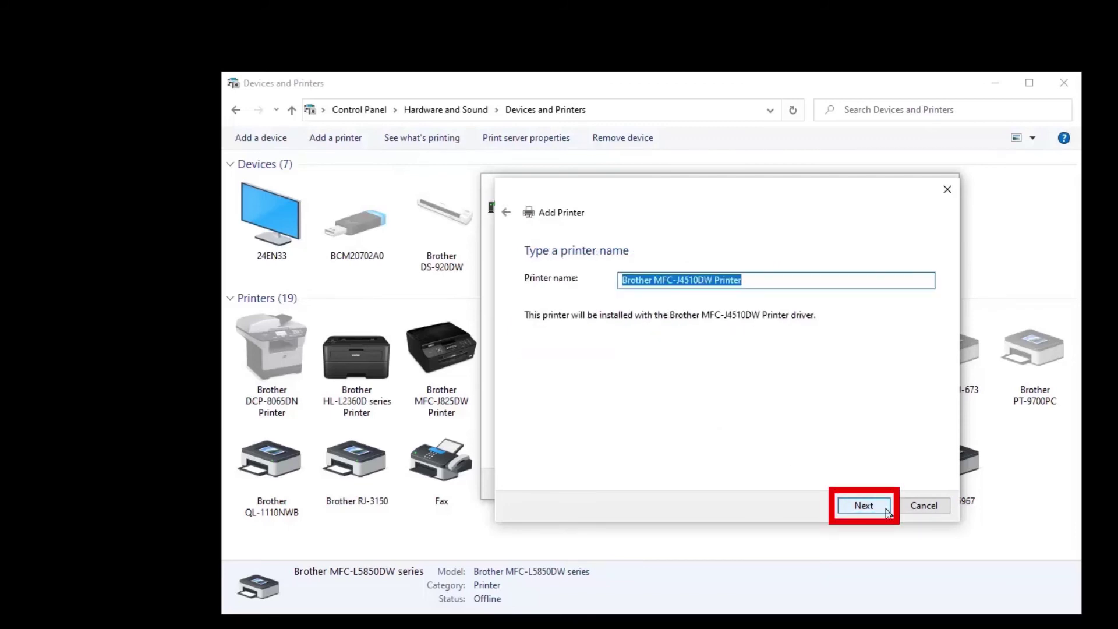
click(888, 507)
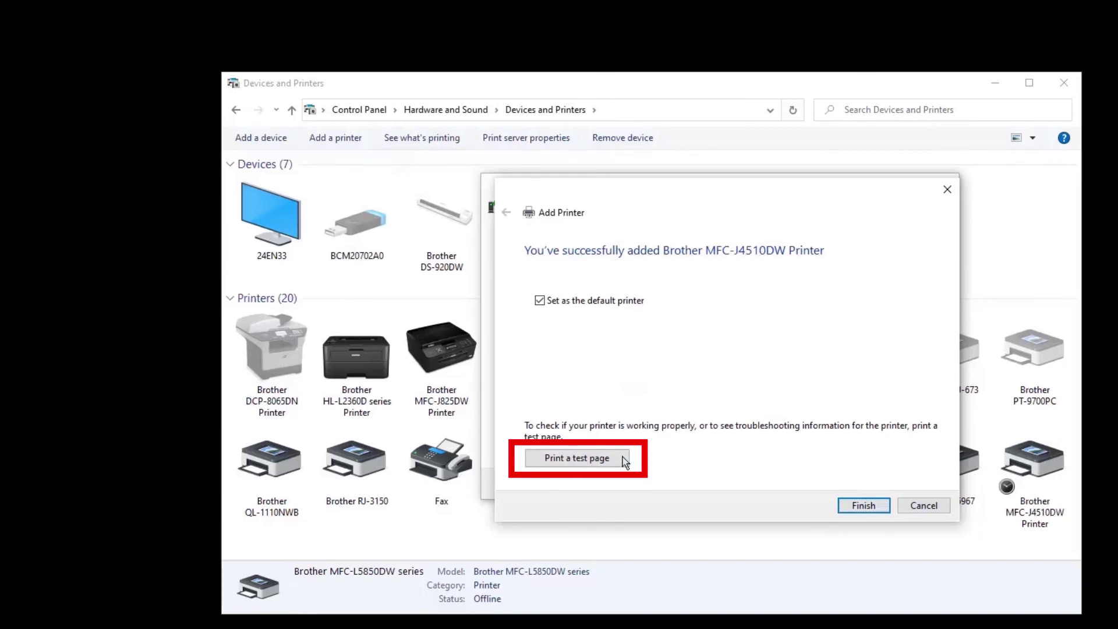
Step: Print a test page and finish setup with the printer as default
click(577, 458)
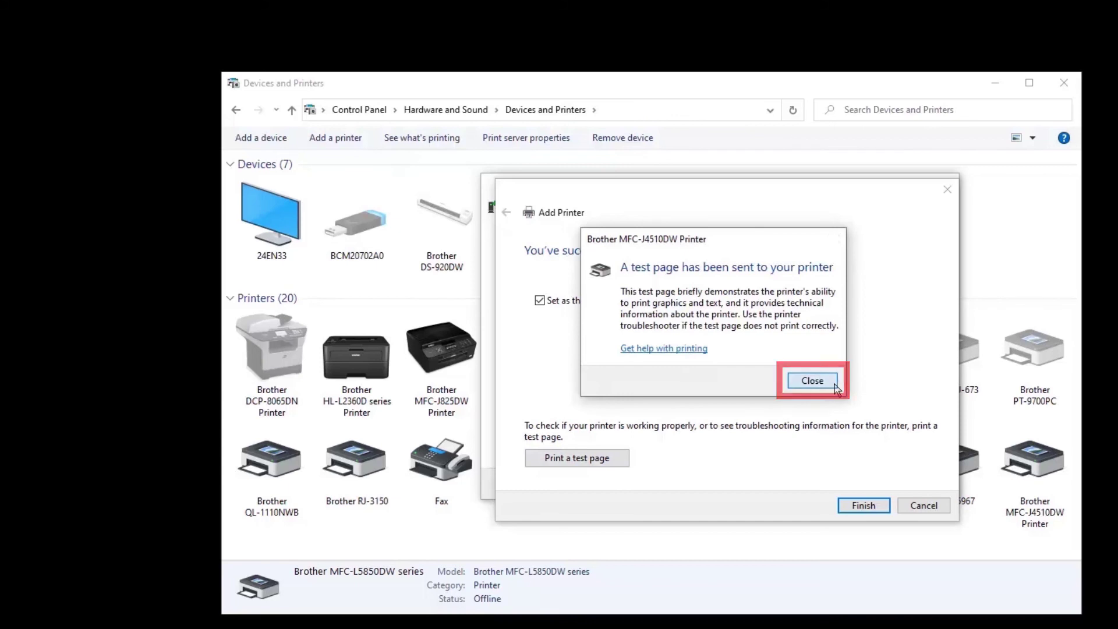
click(812, 381)
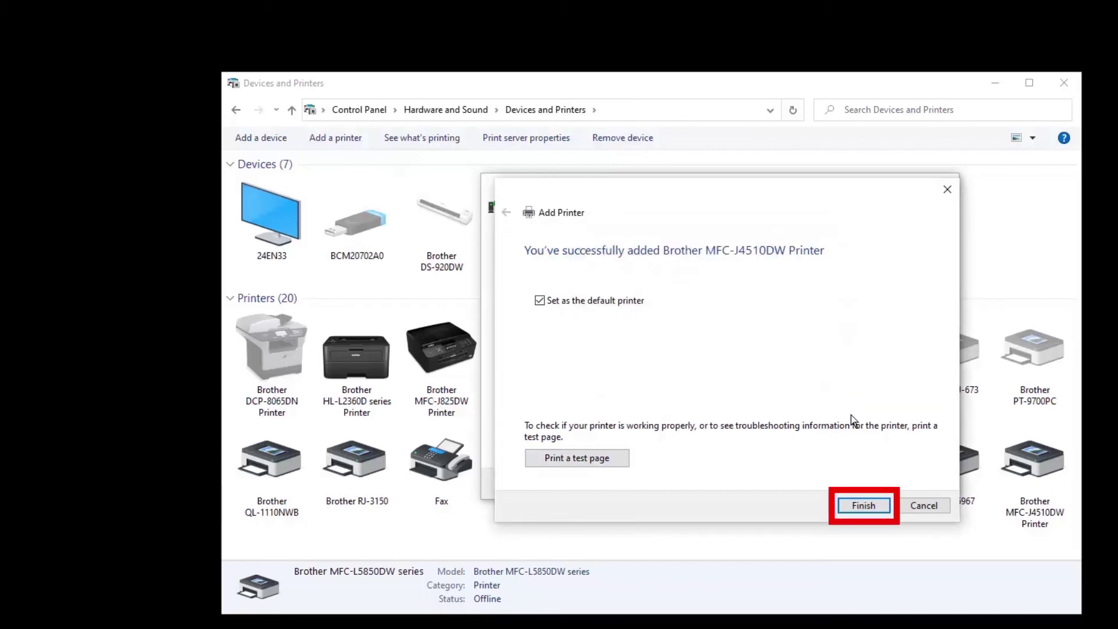
click(883, 510)
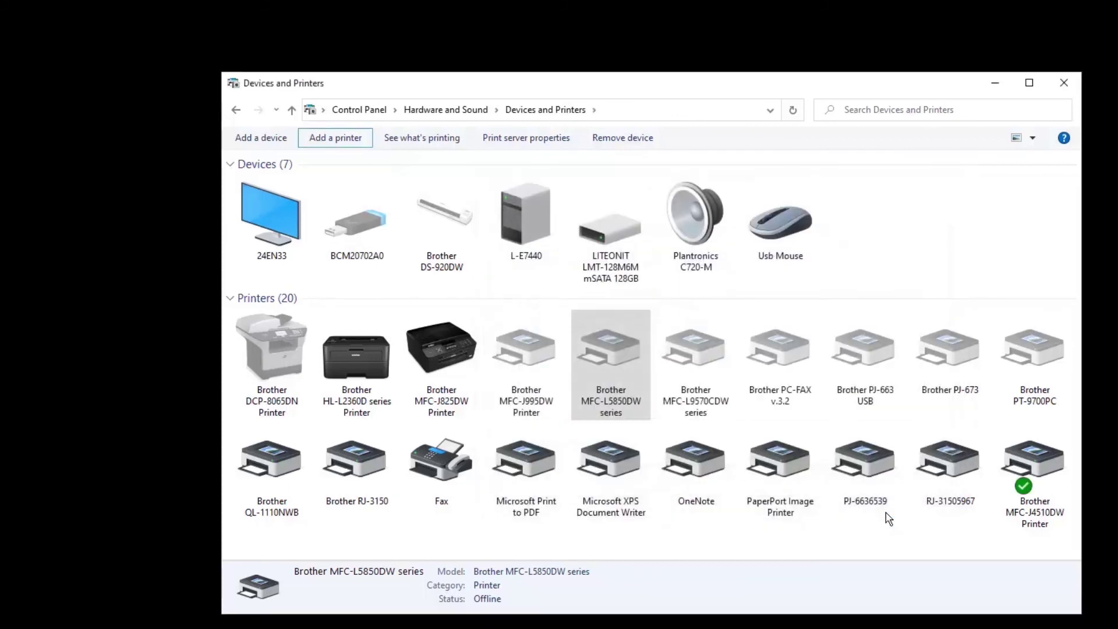